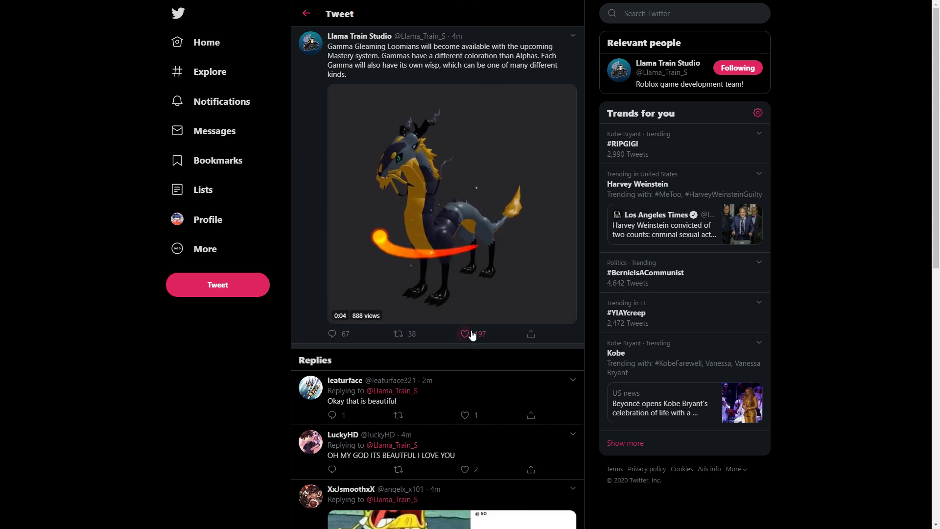
Retweet Llama Train Studio's Gamma Gleaming Loomians tweet from its retweet options.
left_click(402, 334)
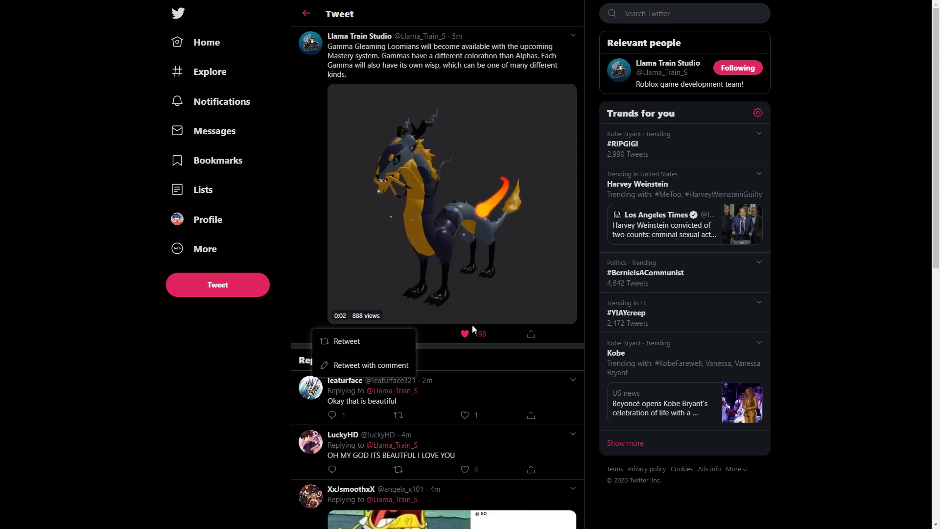
left_click(399, 341)
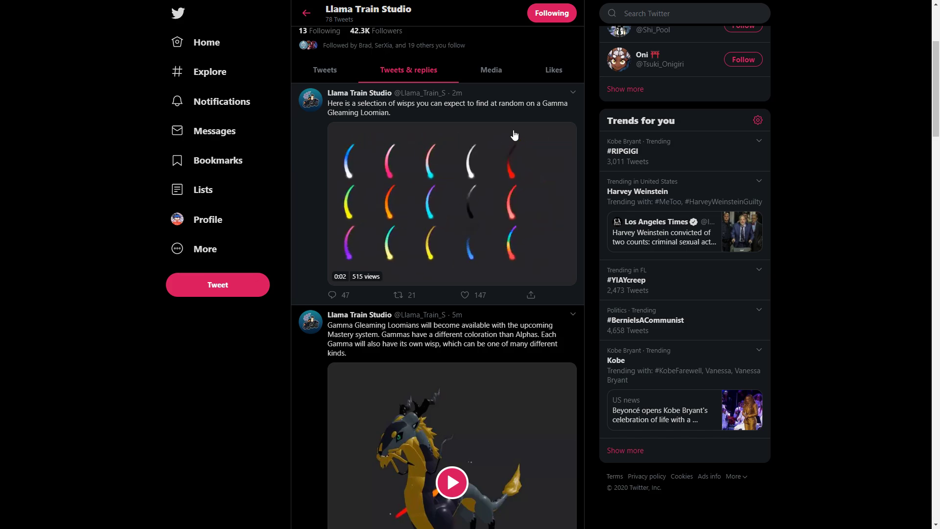
scroll(515, 136, "down", 2)
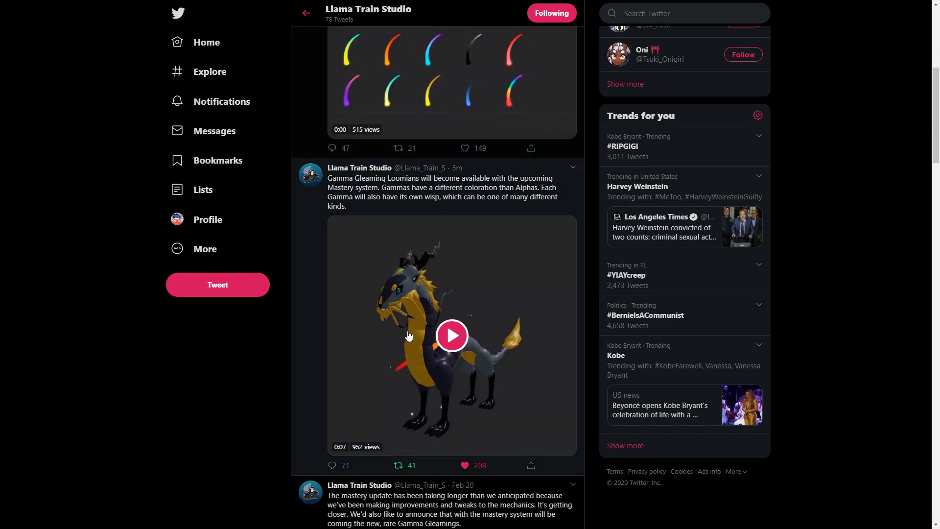
scroll(478, 294, "down", 2)
scroll(450, 430, "up", 3)
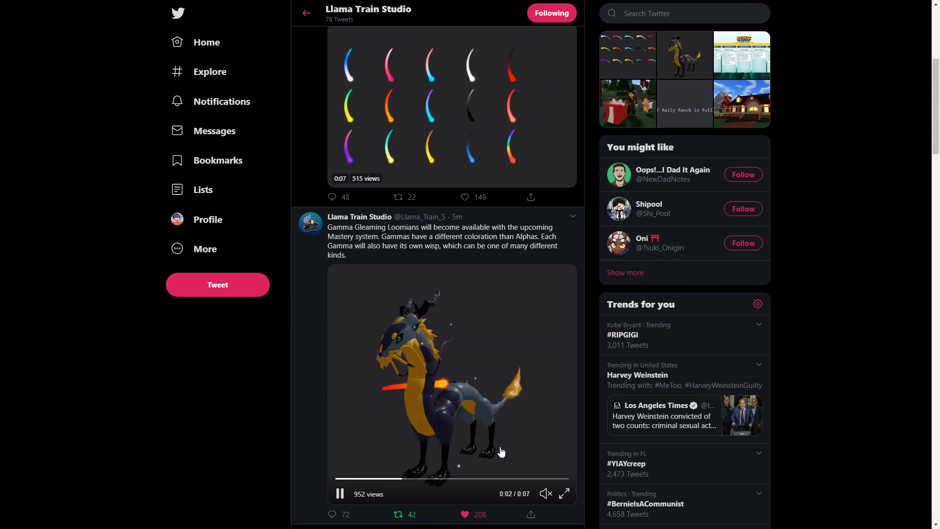
scroll(499, 449, "up", 1)
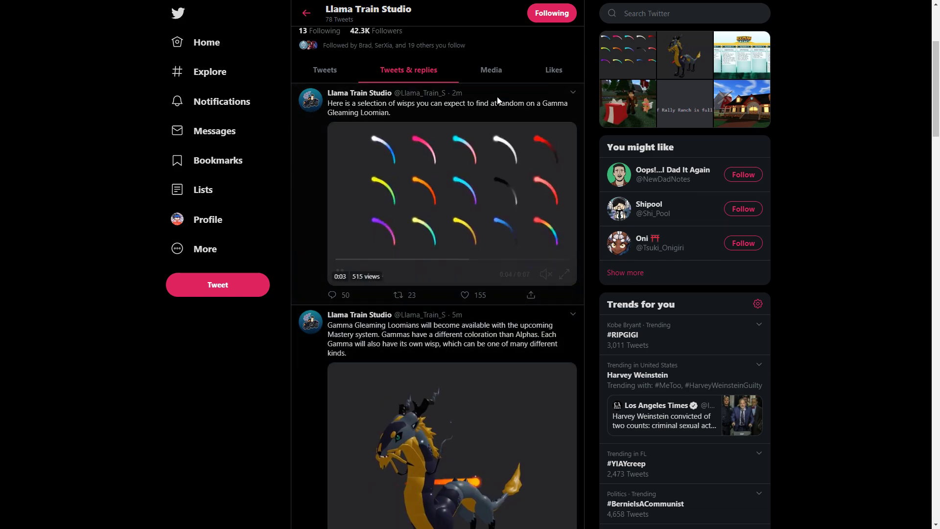
scroll(488, 321, "down", 3)
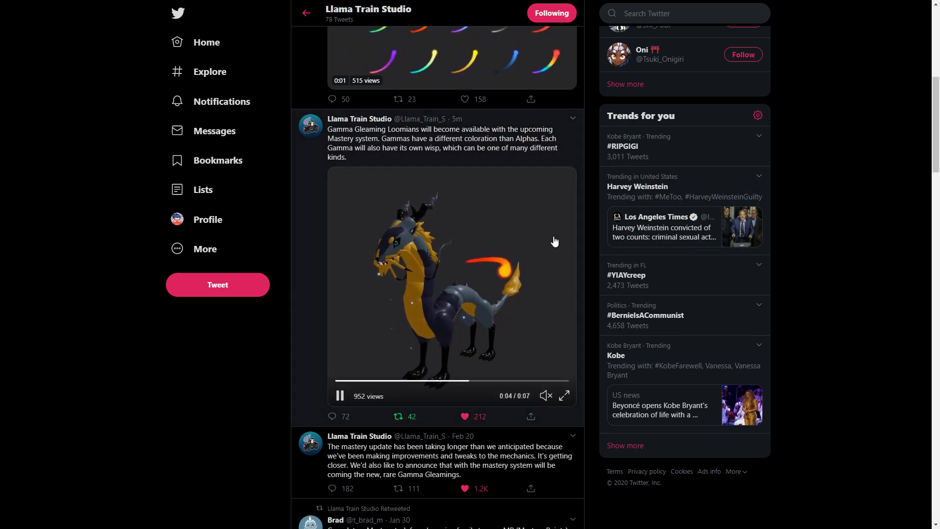
scroll(556, 243, "up", 2)
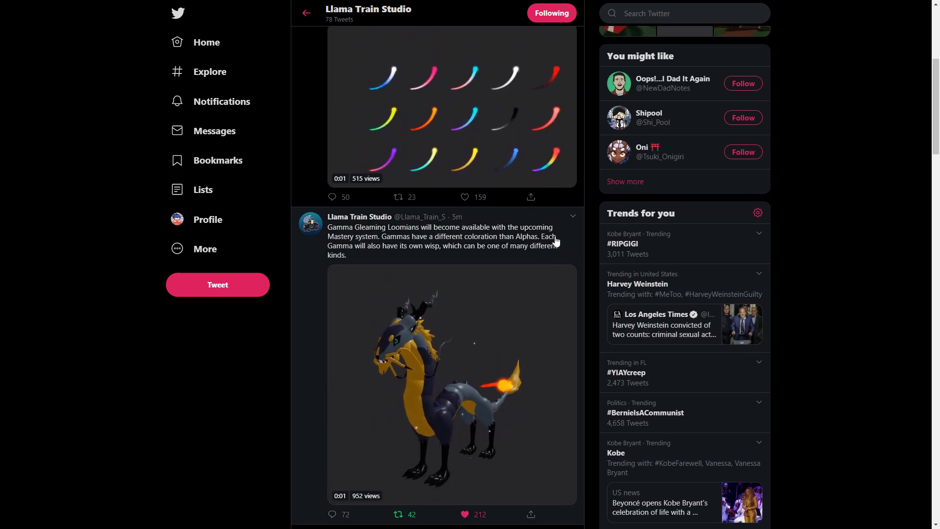
scroll(556, 242, "down", 2)
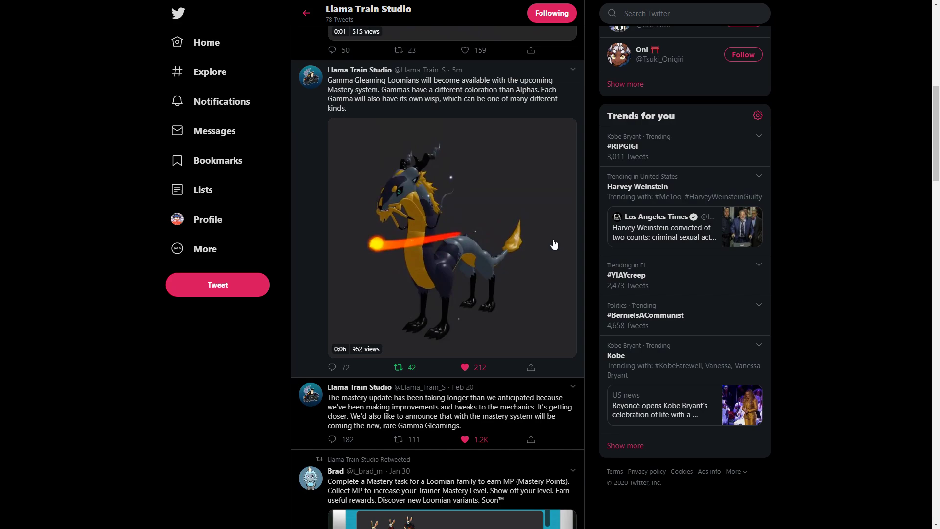
scroll(556, 246, "up", 3)
Like and retweet Llama Train Studio's Gamma wisps selection video tweet.
left_click(464, 246)
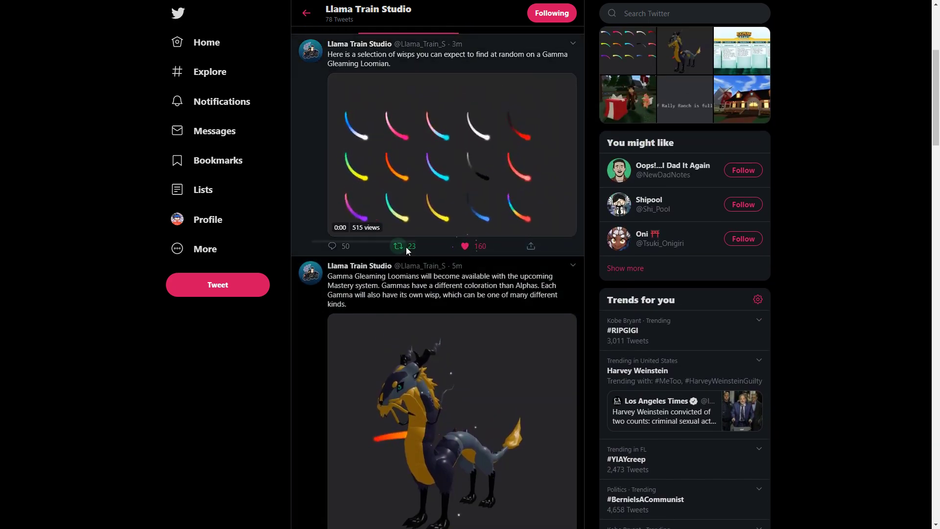
left_click(401, 246)
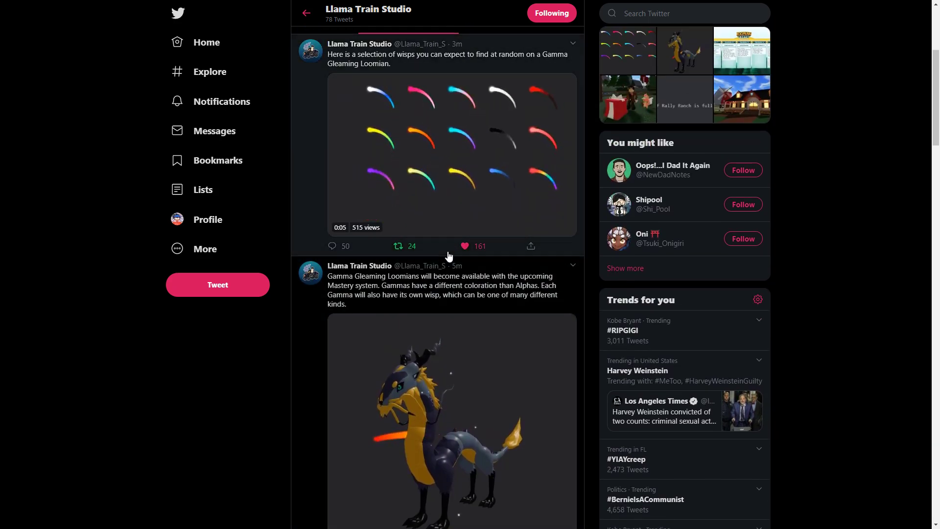